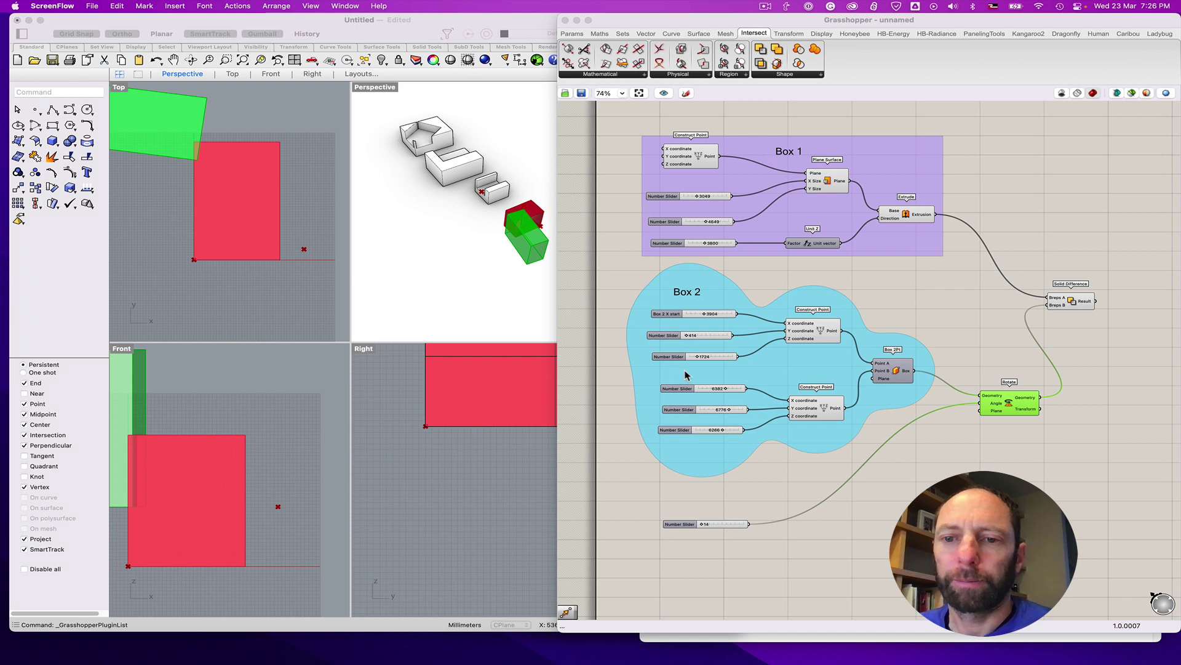
- Start saving the Grasshopper definition and choose the grasshopper_work folder as its location
left_click(961, 28)
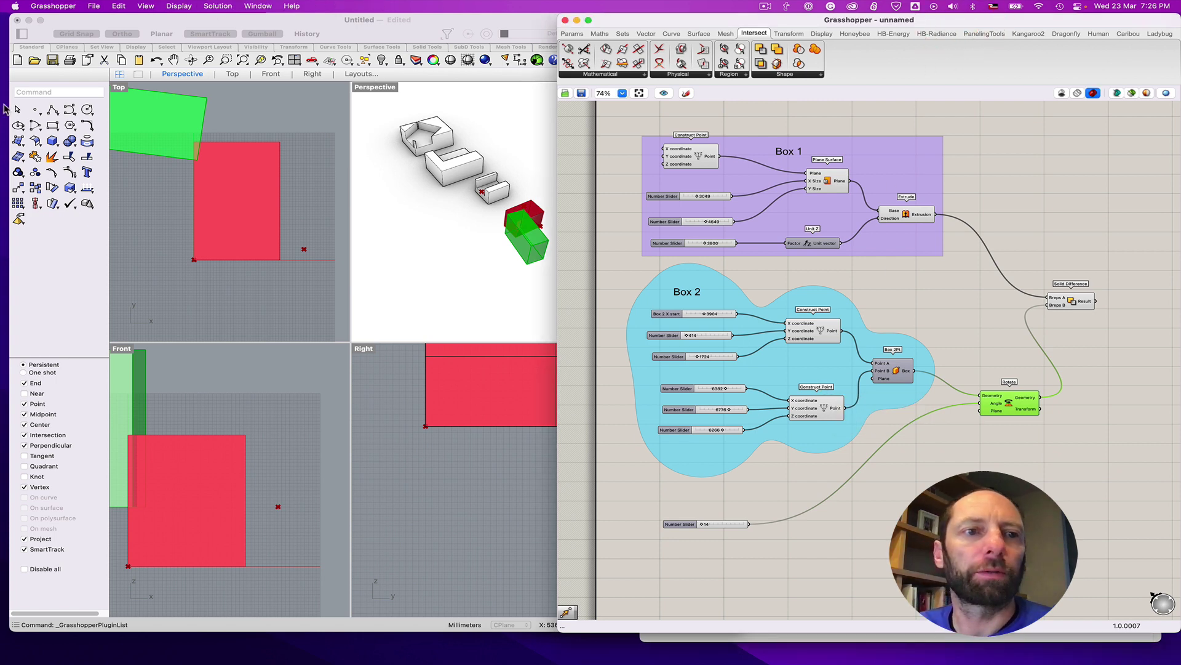
left_click(94, 6)
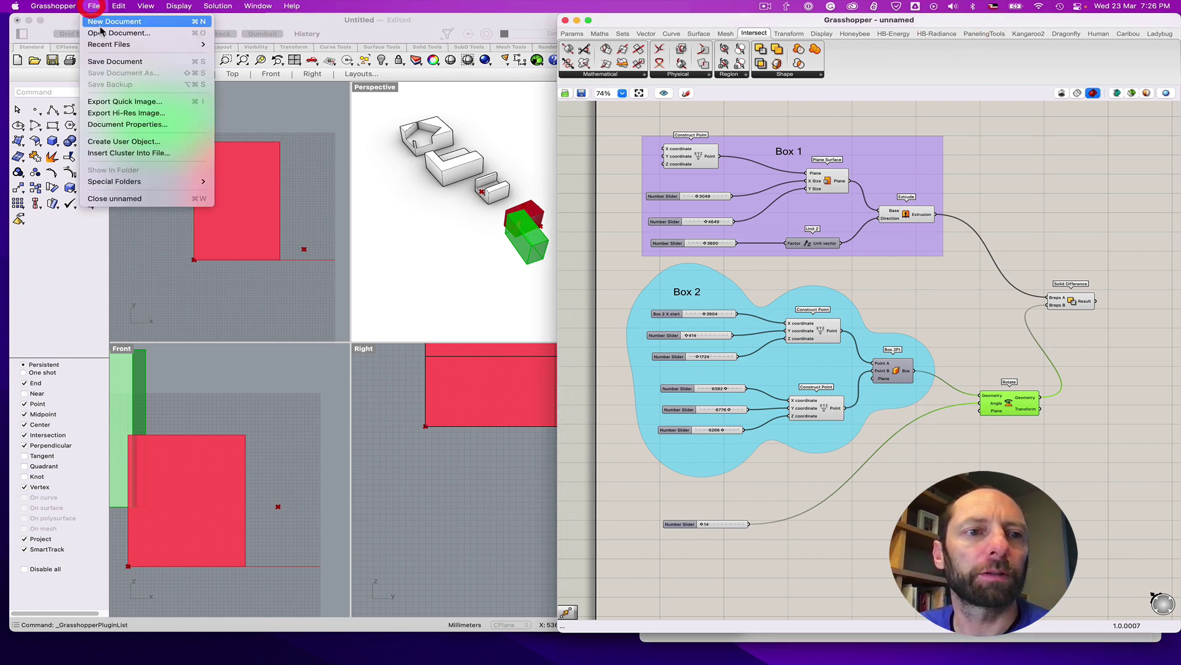
left_click(115, 61)
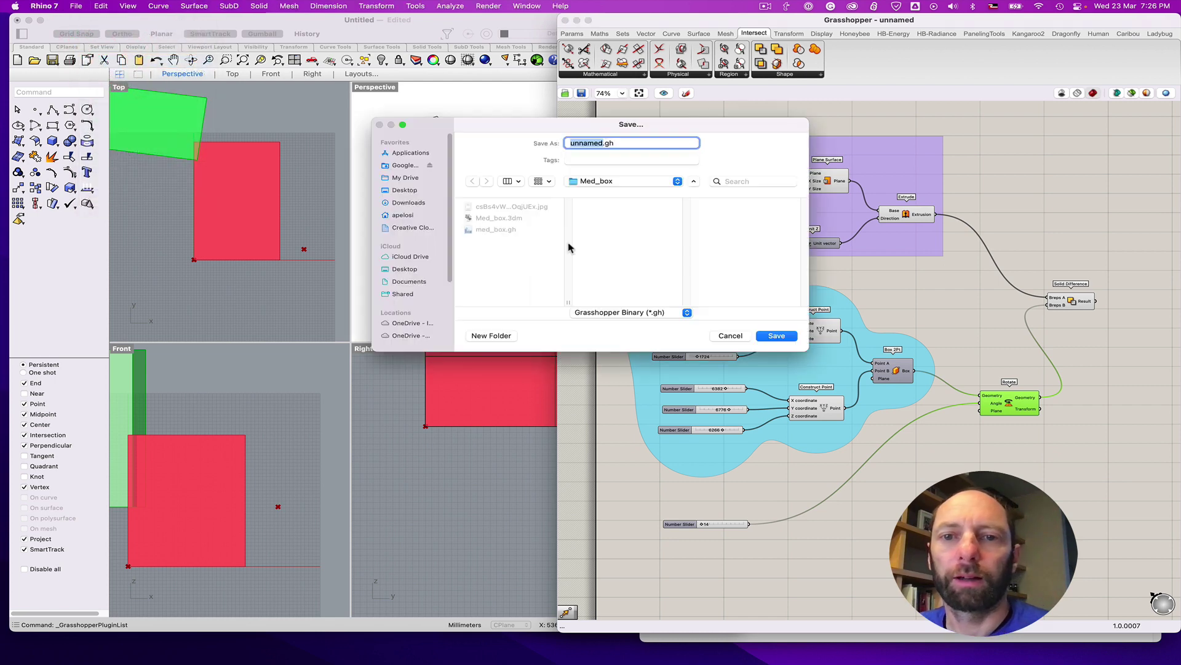
left_click(628, 182)
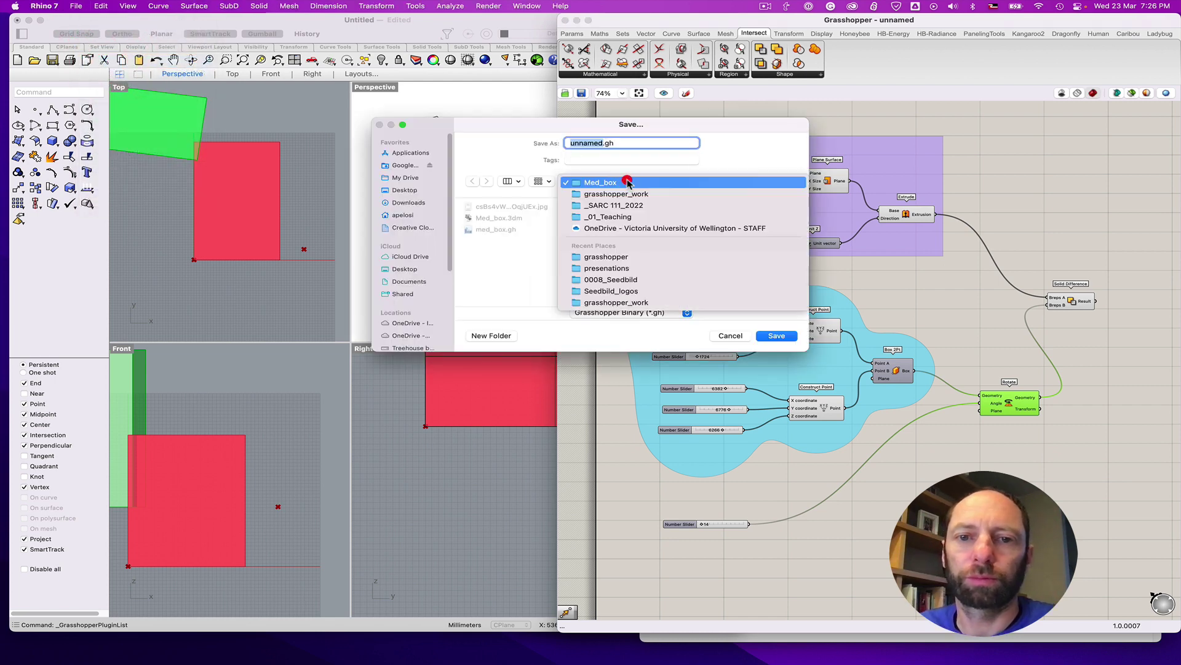
left_click(623, 193)
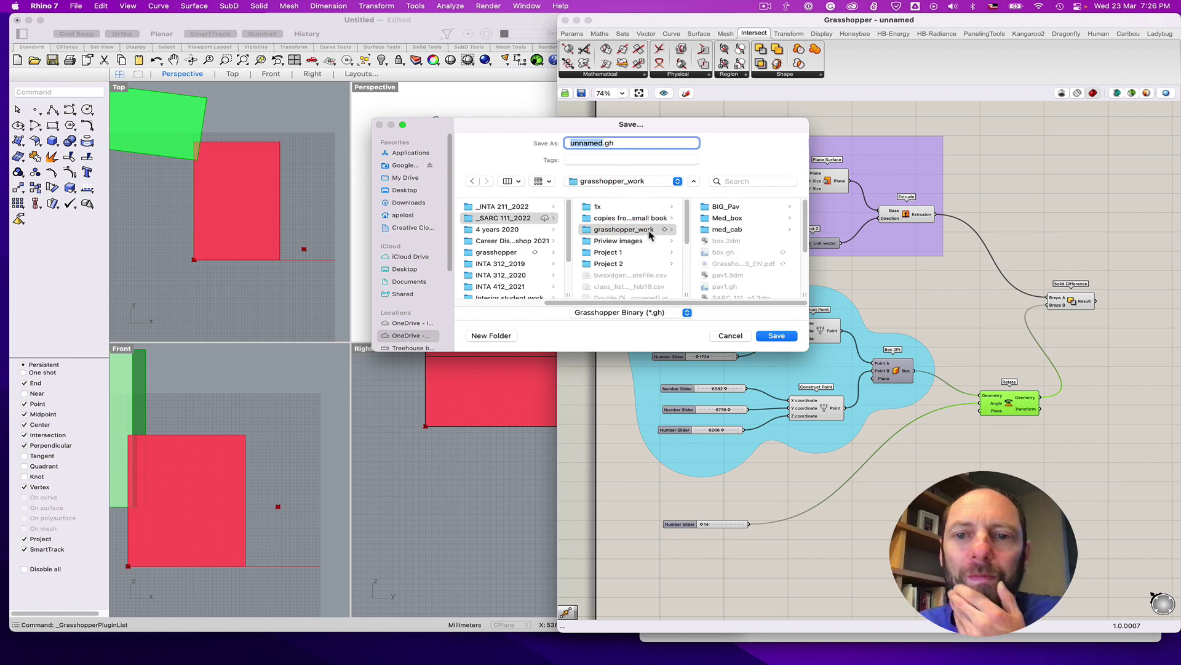
- Create a new folder named Box inside grasshopper_work and save the definition there as Box.gh
left_click(496, 336)
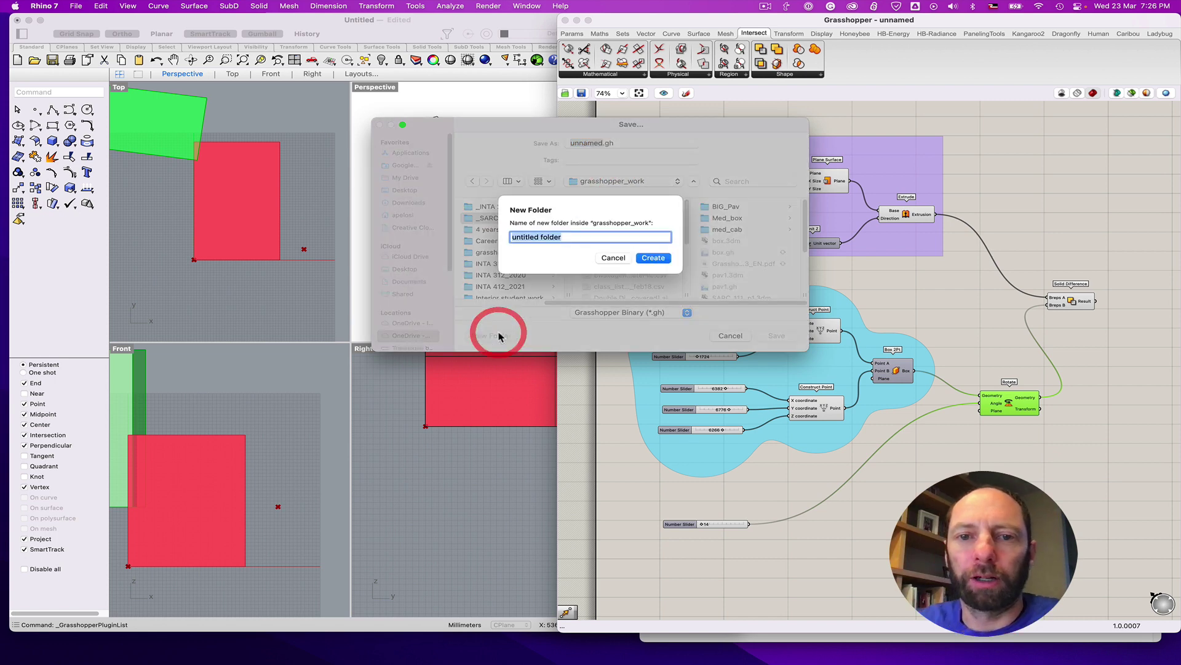
key("shift")
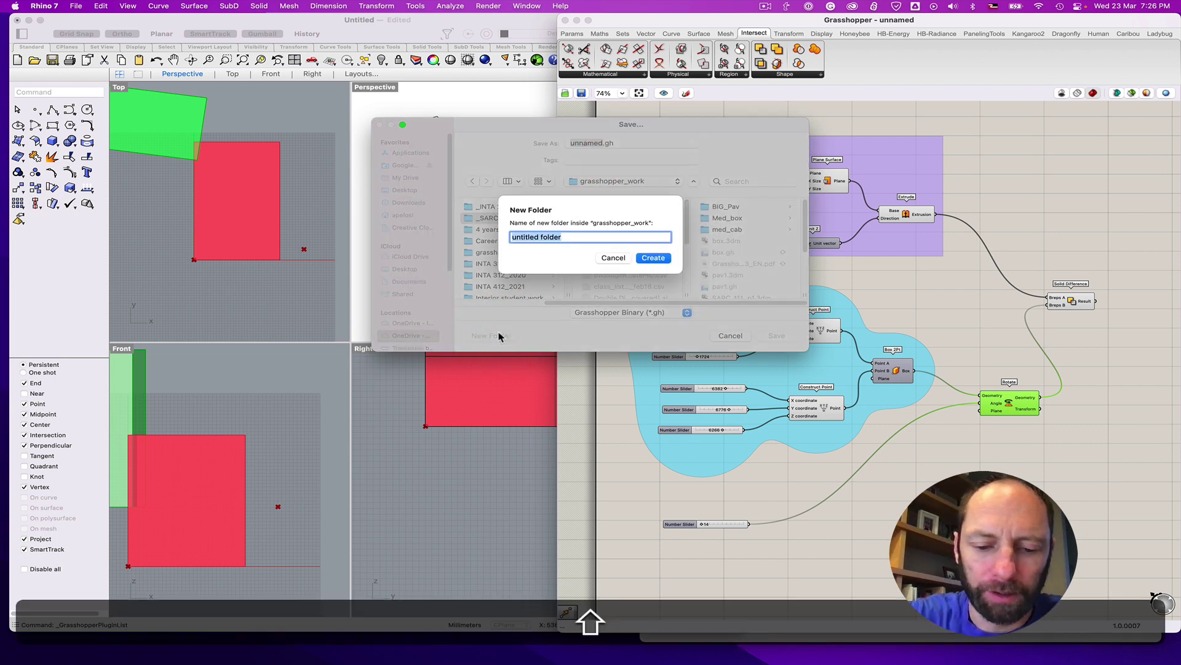
type("Bo")
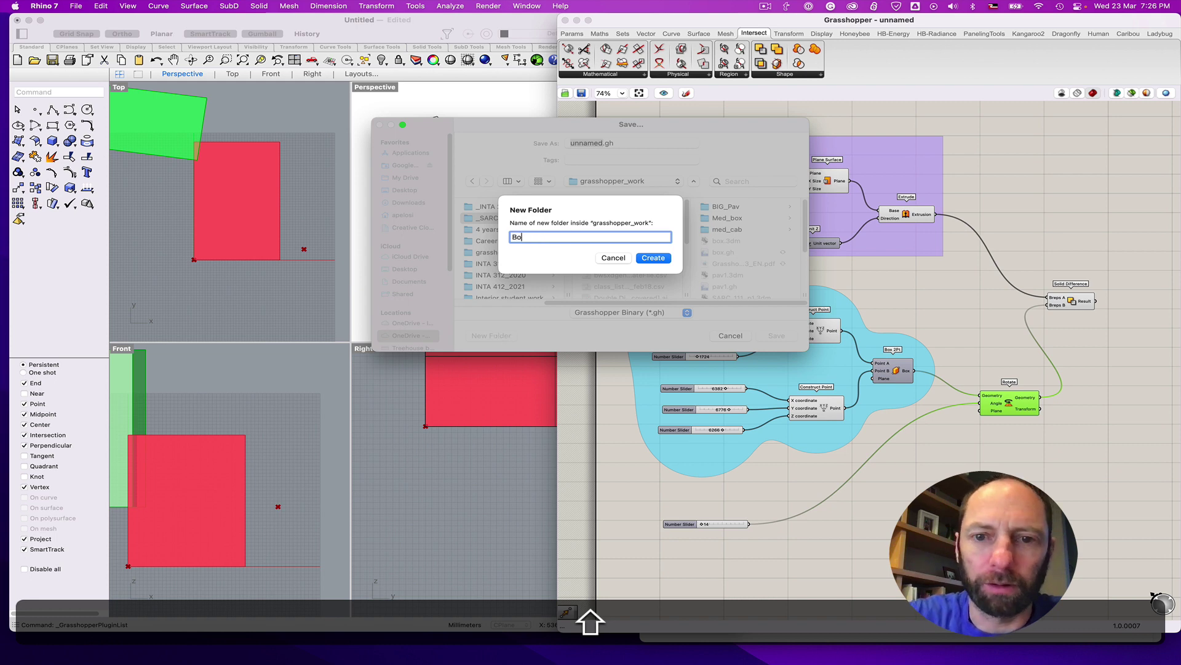
type("x")
left_click(653, 258)
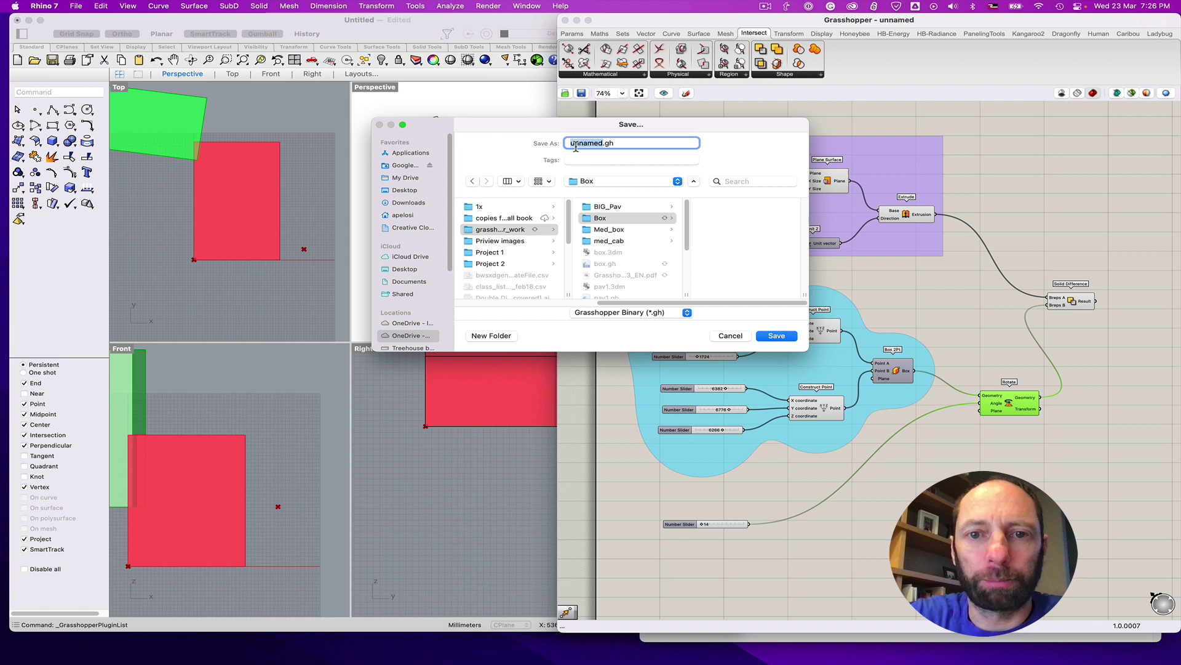
type("Box")
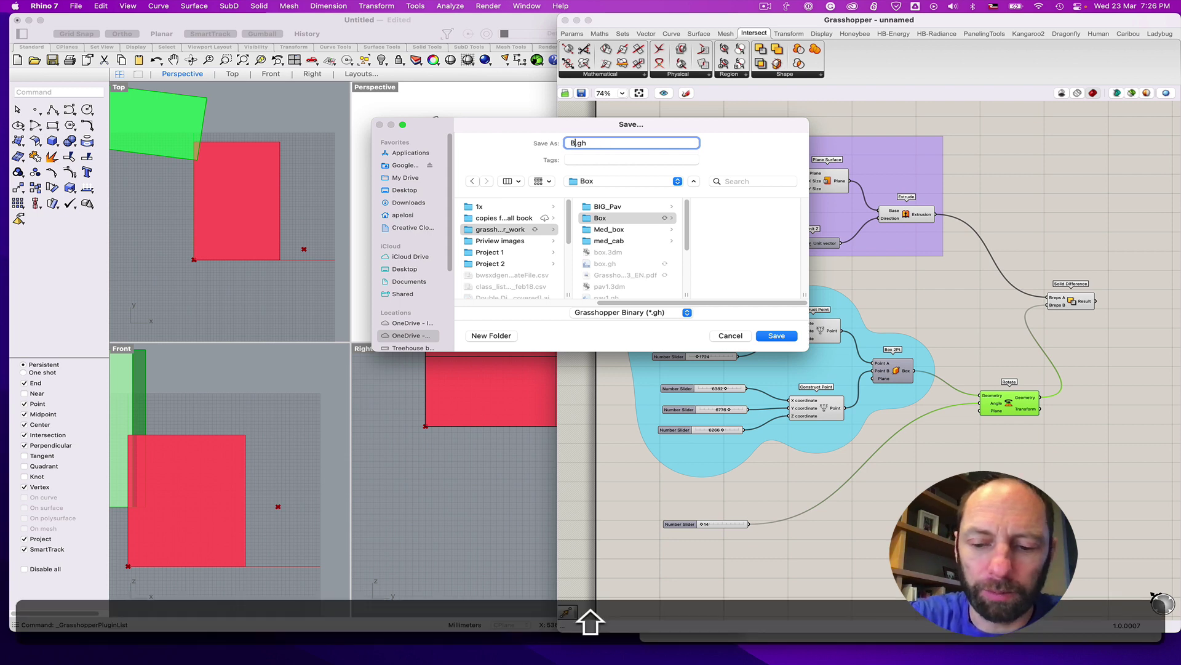
left_click(780, 337)
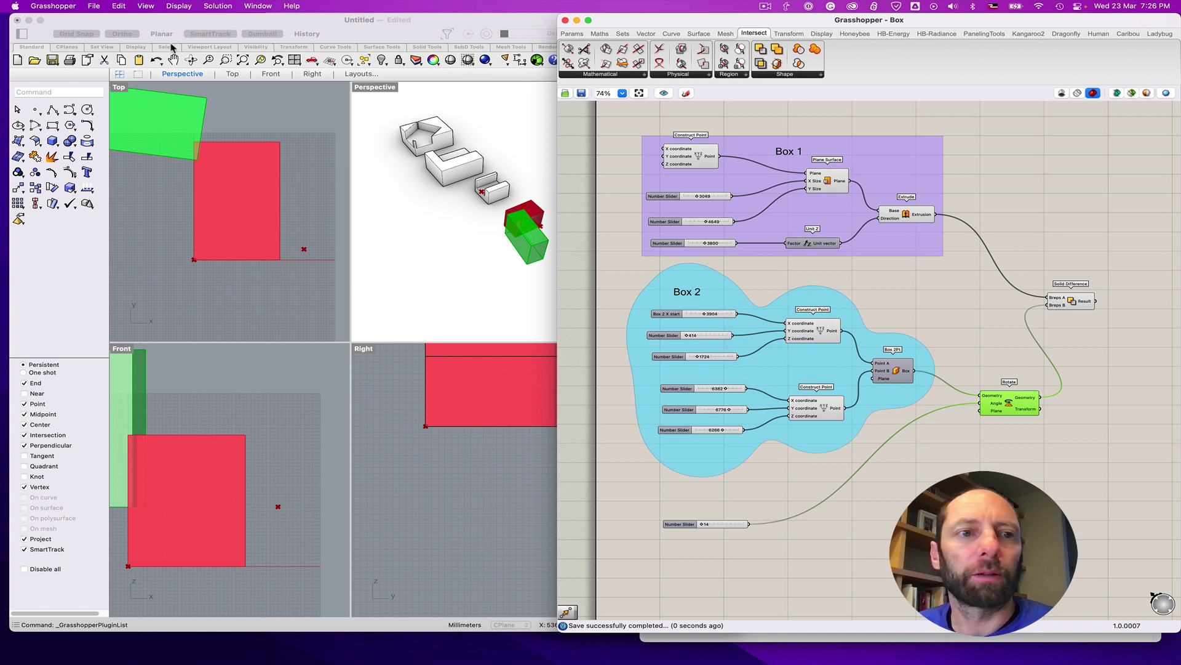
- Save the Rhino model as Box.3dm in the same Box folder
left_click(151, 21)
left_click(76, 6)
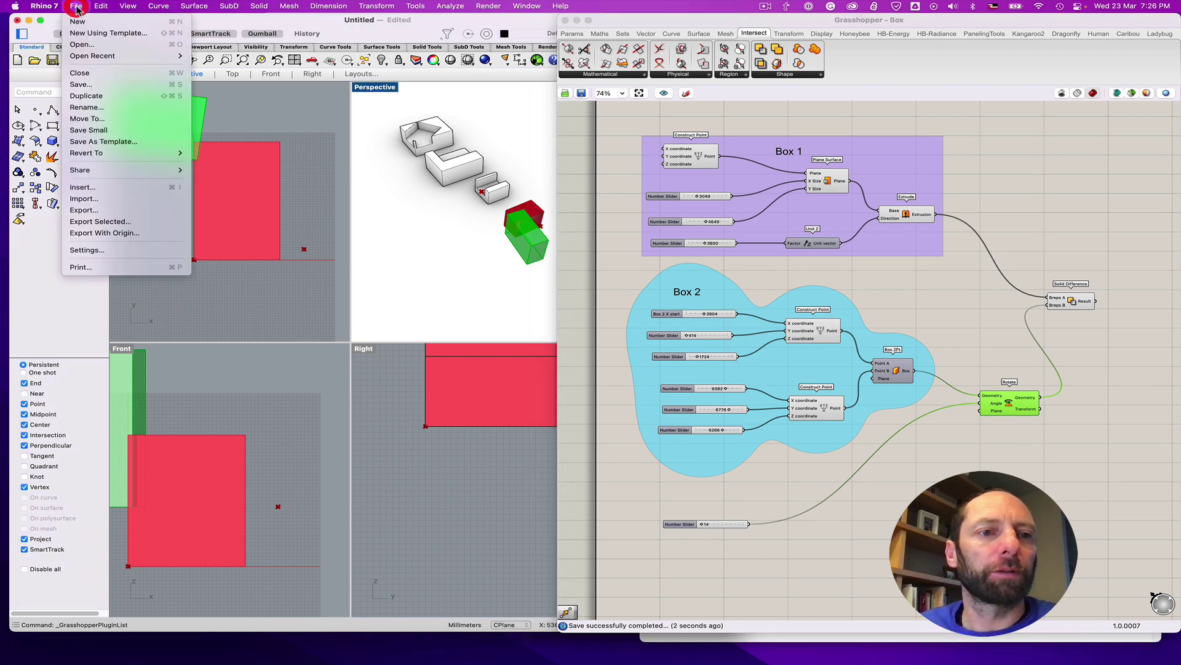
left_click(83, 84)
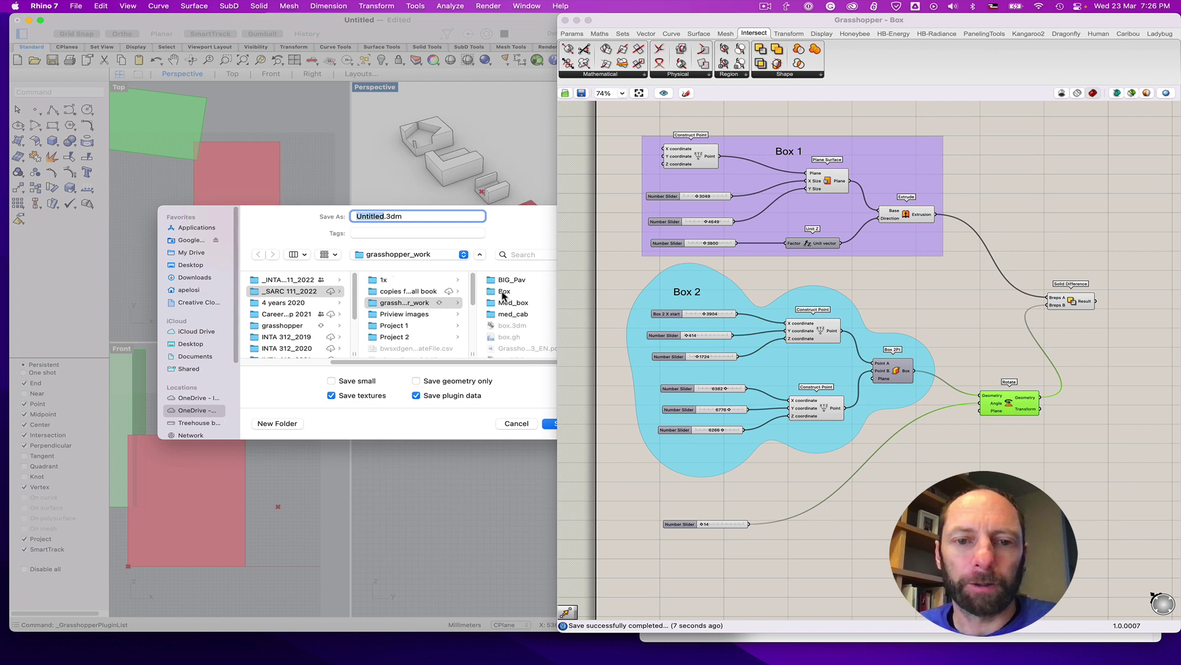
left_click(502, 292)
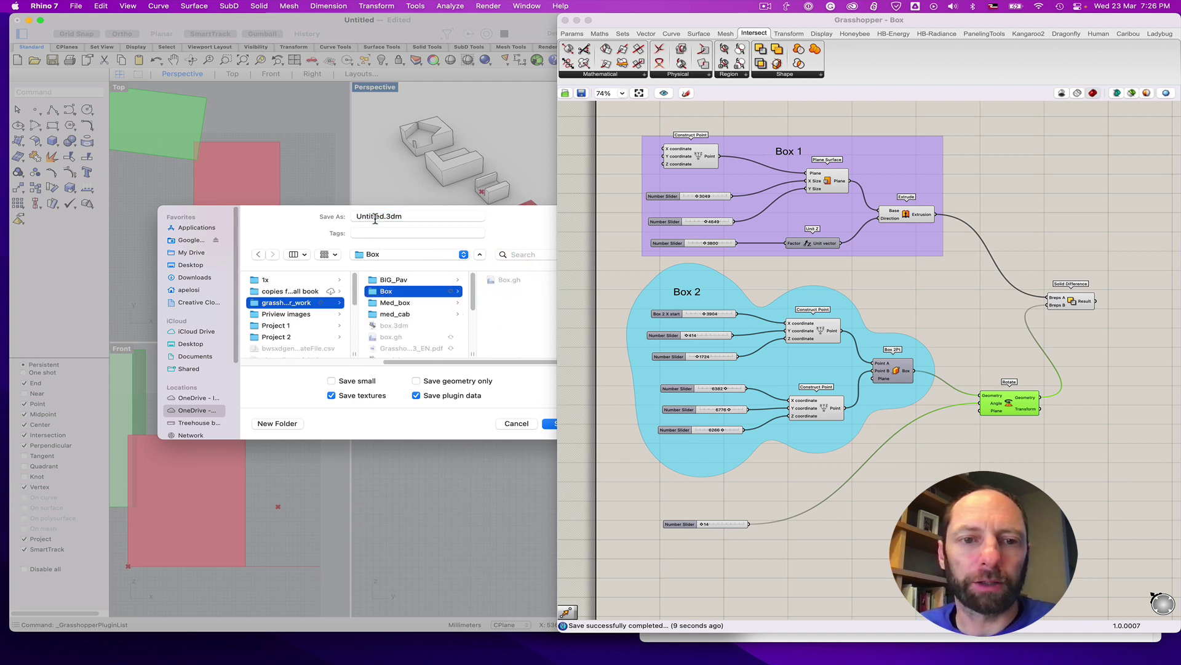
left_click(384, 216)
left_click(353, 216, "shift")
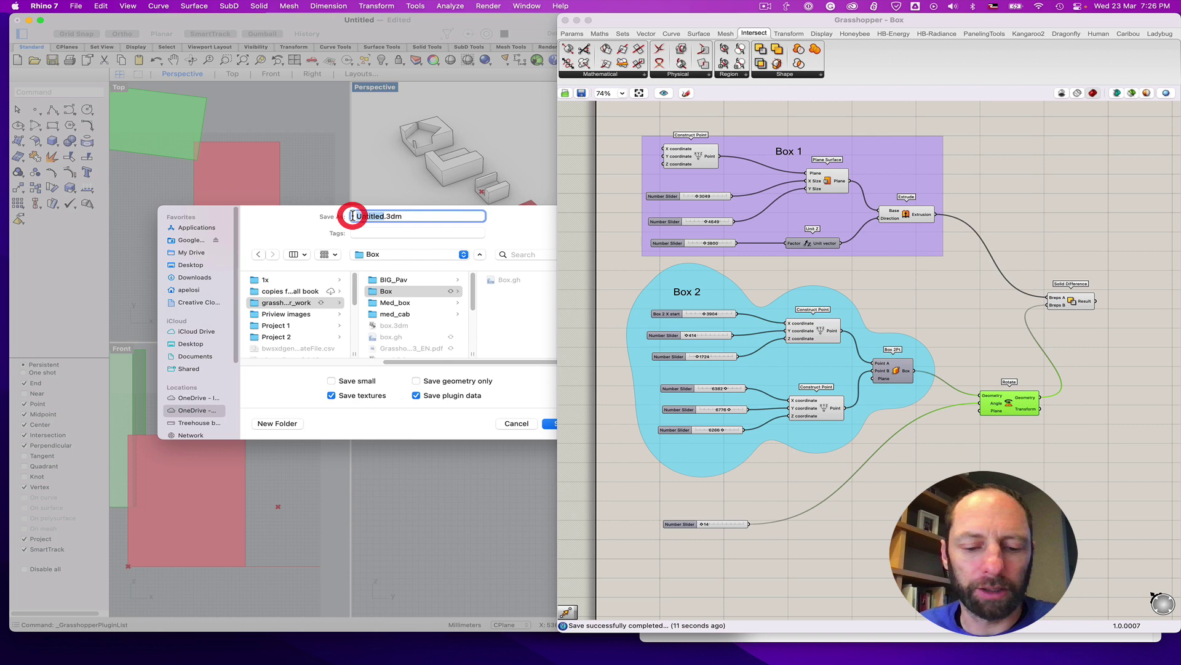
type("Box.3dm")
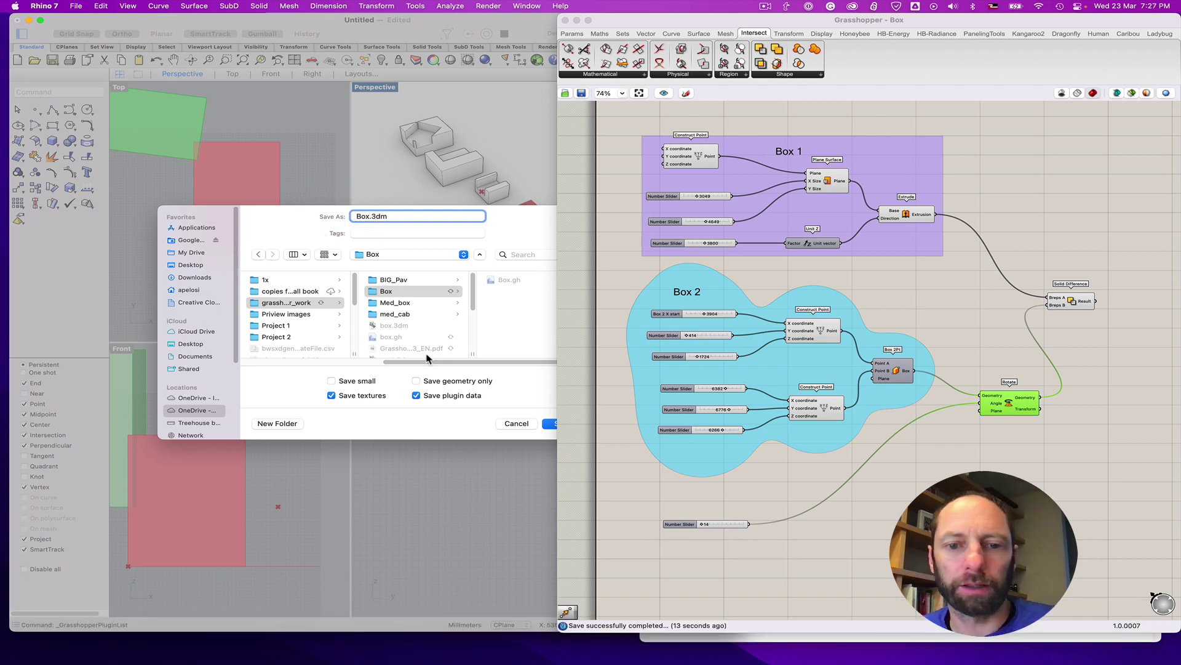
left_click(550, 424)
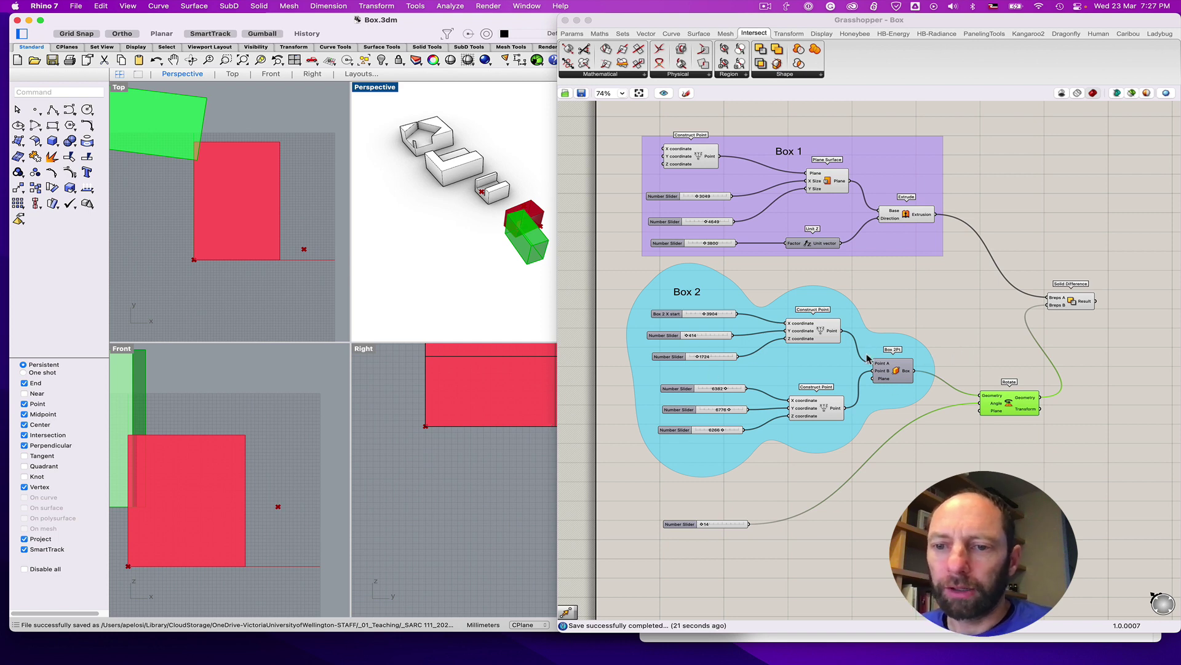
- Connect the upper Construct Point of Box 2 to the Rotate component's Plane input and set the rotation angle slider to 190
left_click(705, 525)
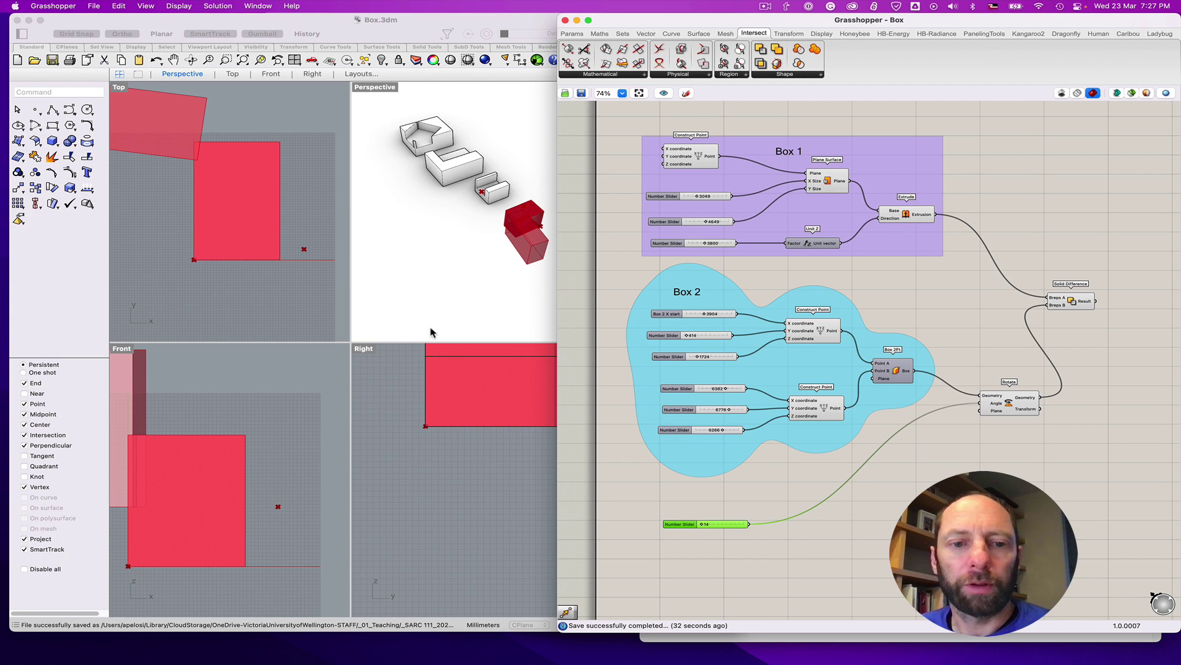
left_click(998, 417)
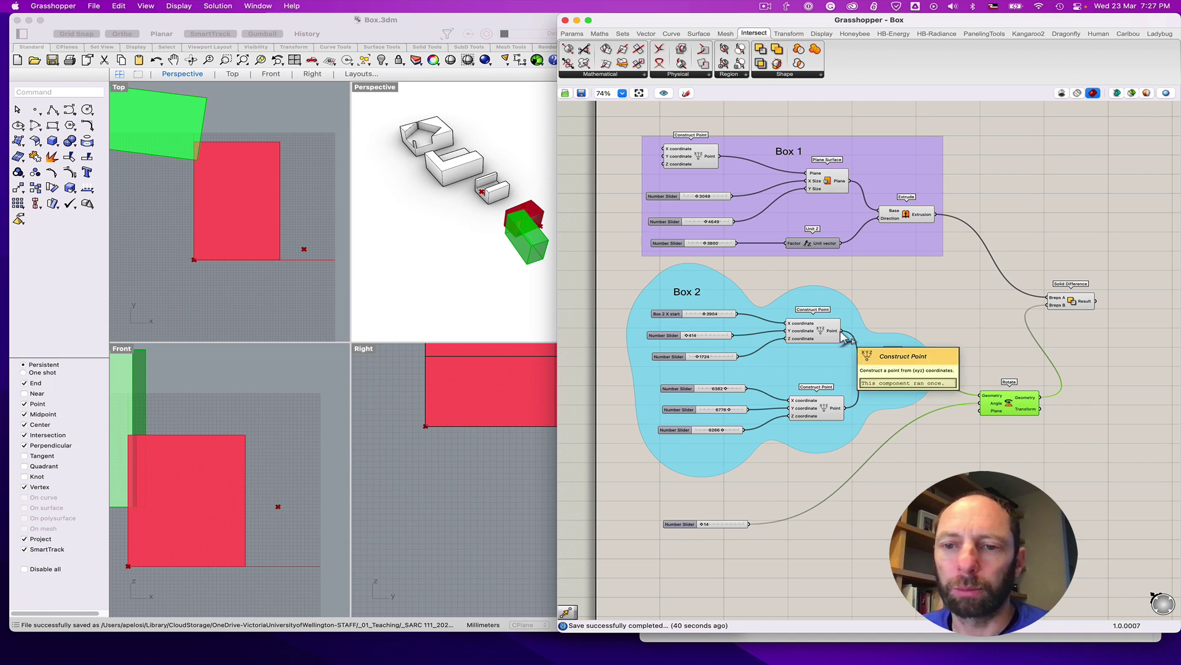
left_click_drag(847, 335, 980, 414)
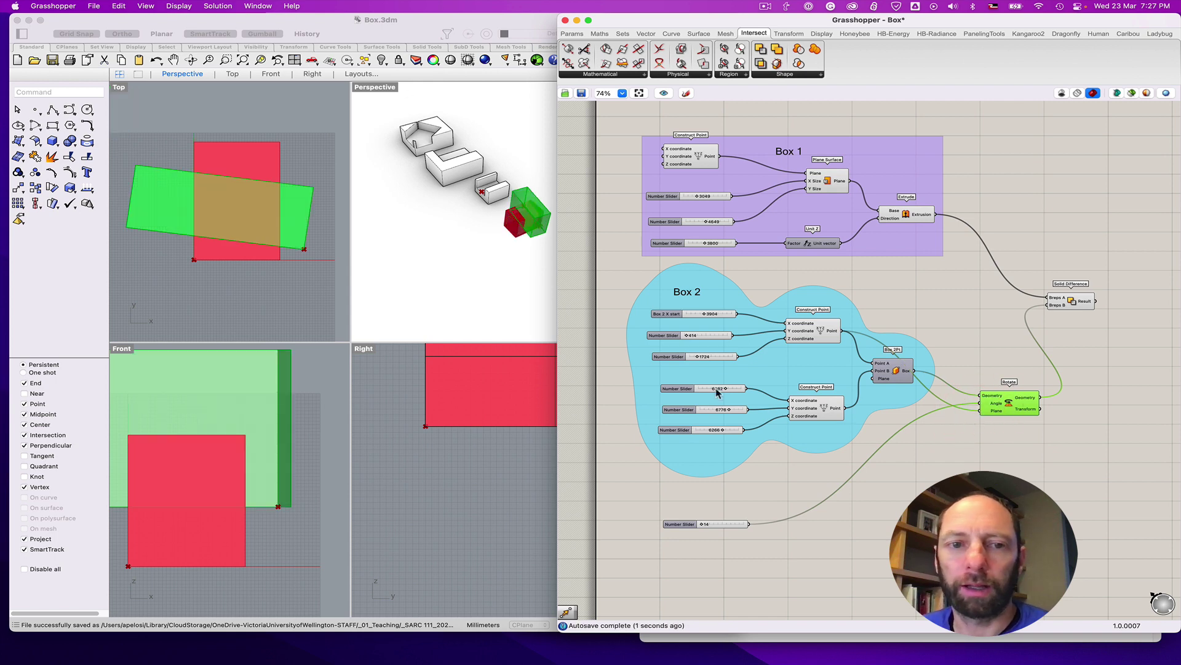
left_click(821, 339)
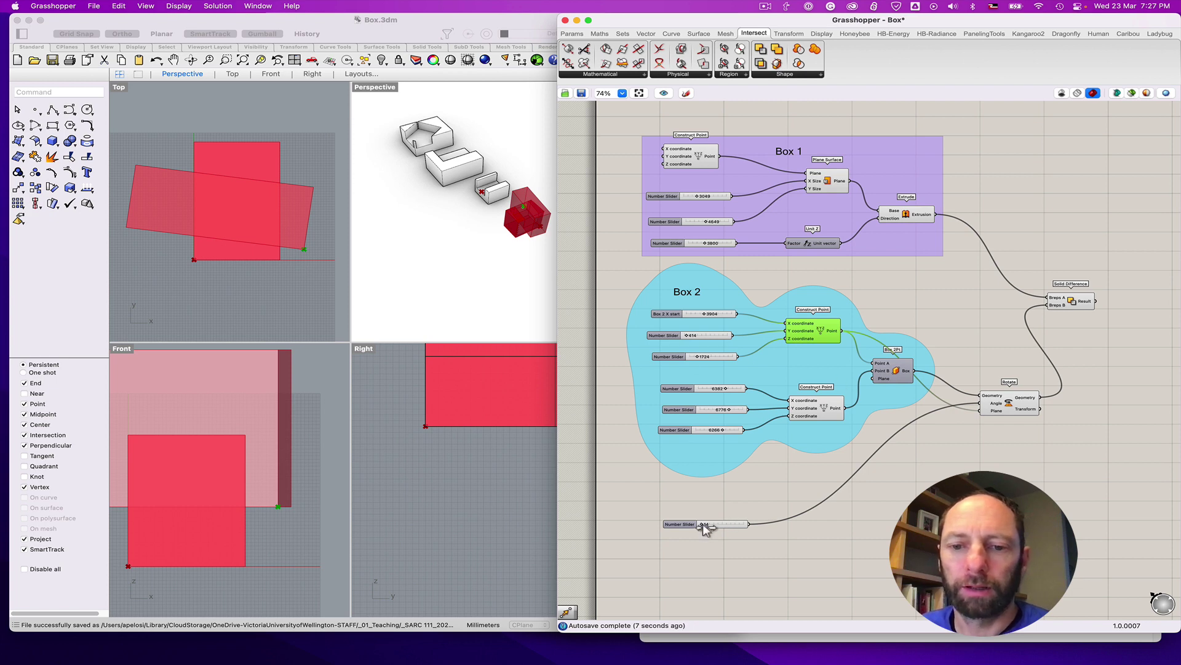
left_click_drag(703, 523, 712, 524)
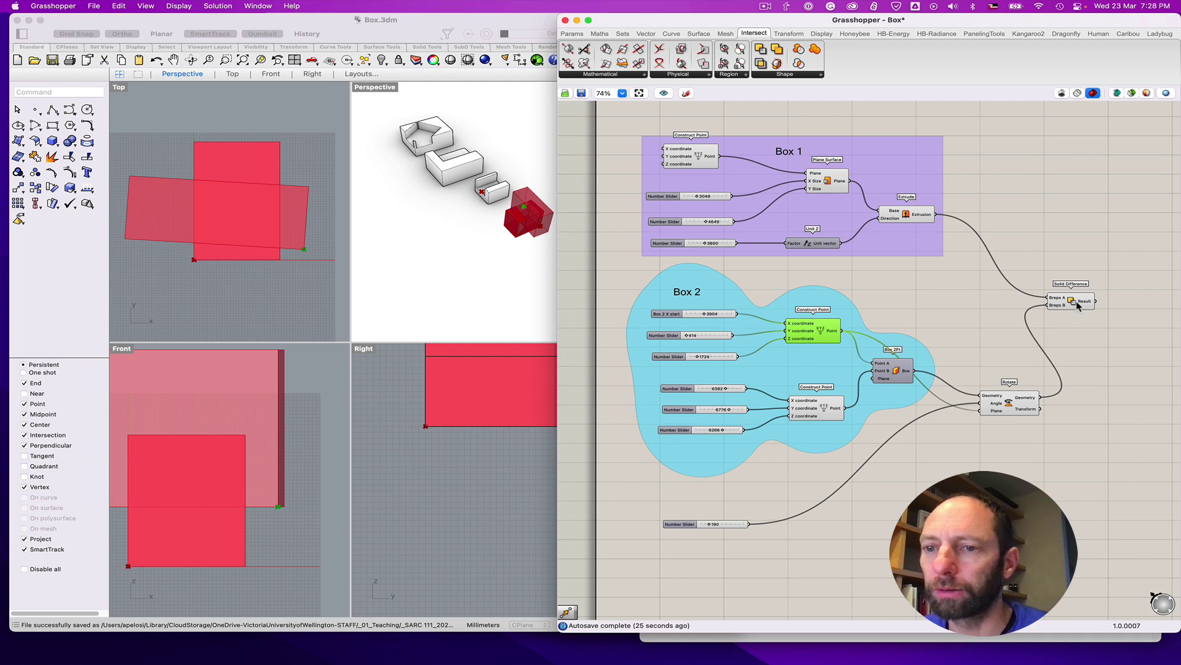
- Select the Solid Difference component and shift it slightly further from the Box 1 group
left_click(1078, 306)
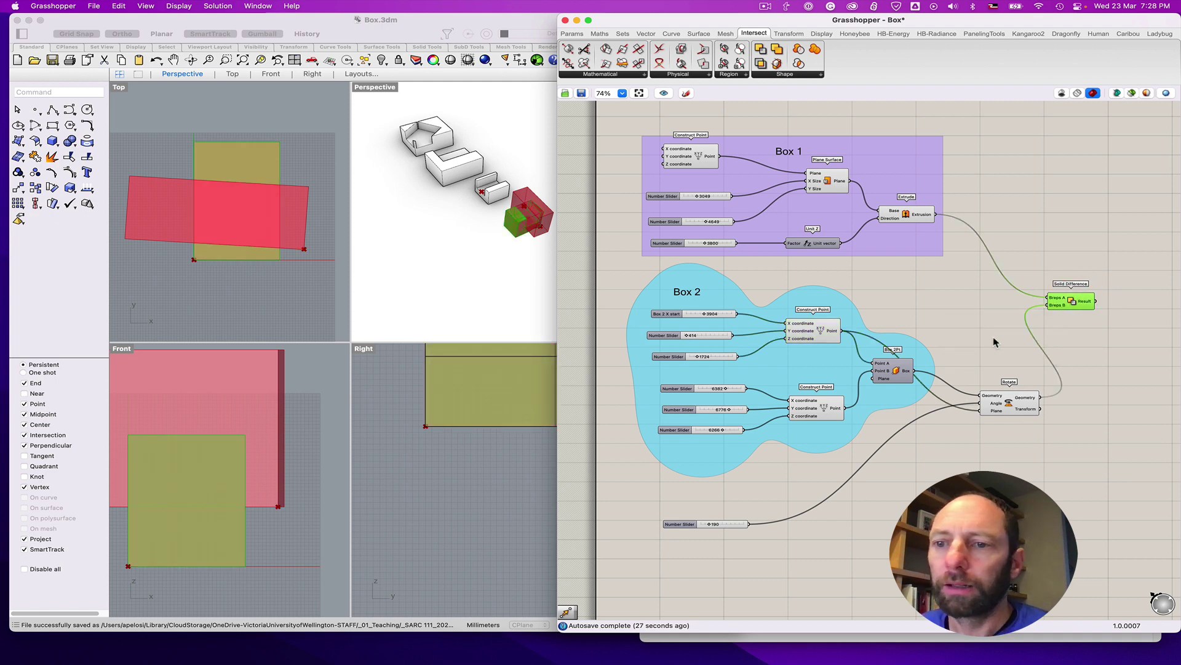
left_click_drag(1070, 309, 1077, 310)
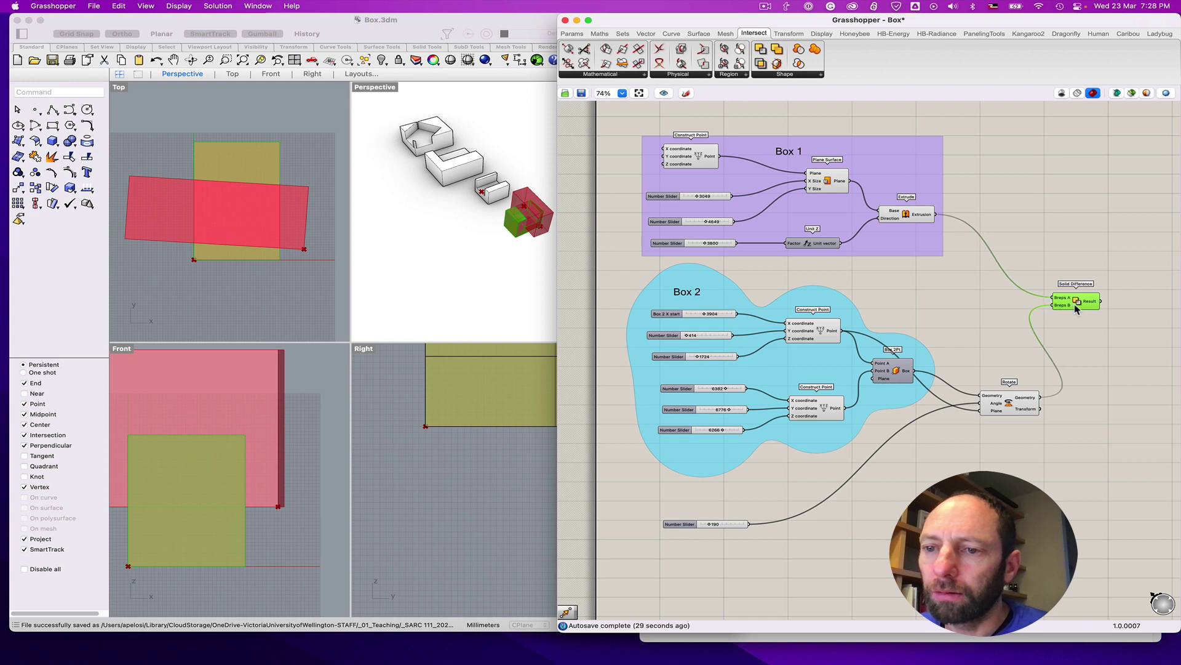
left_click(1075, 307)
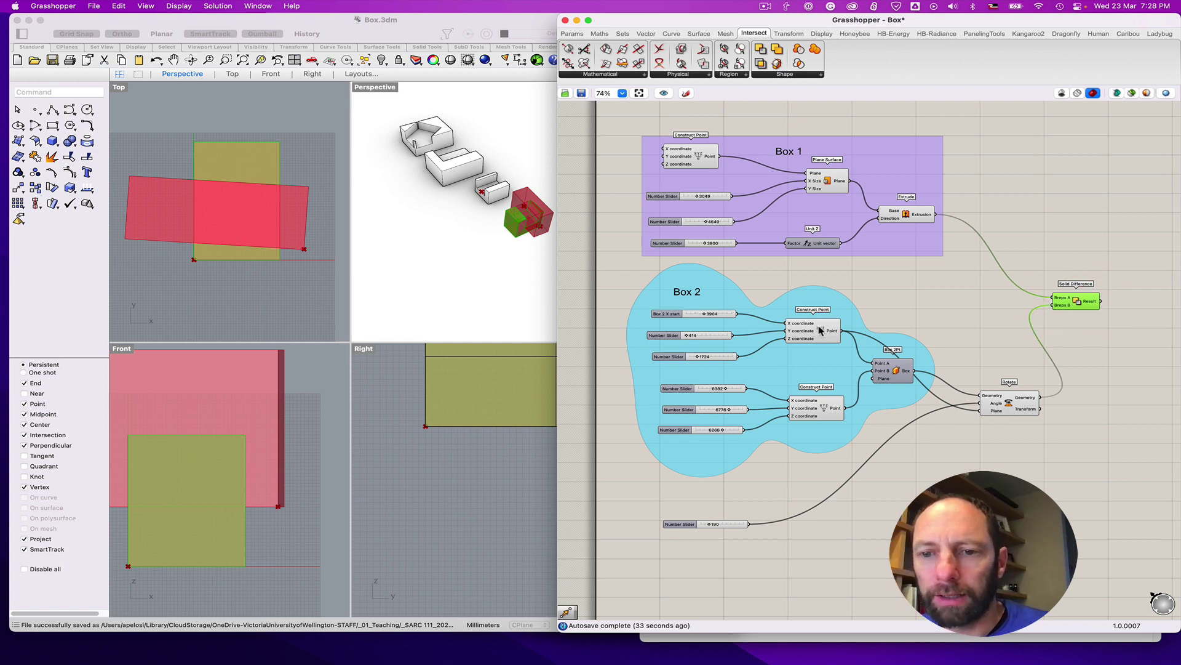
- Disconnect the upper Construct Point from the Rotate component's Plane input and reconnect it
mouse_move(984, 419)
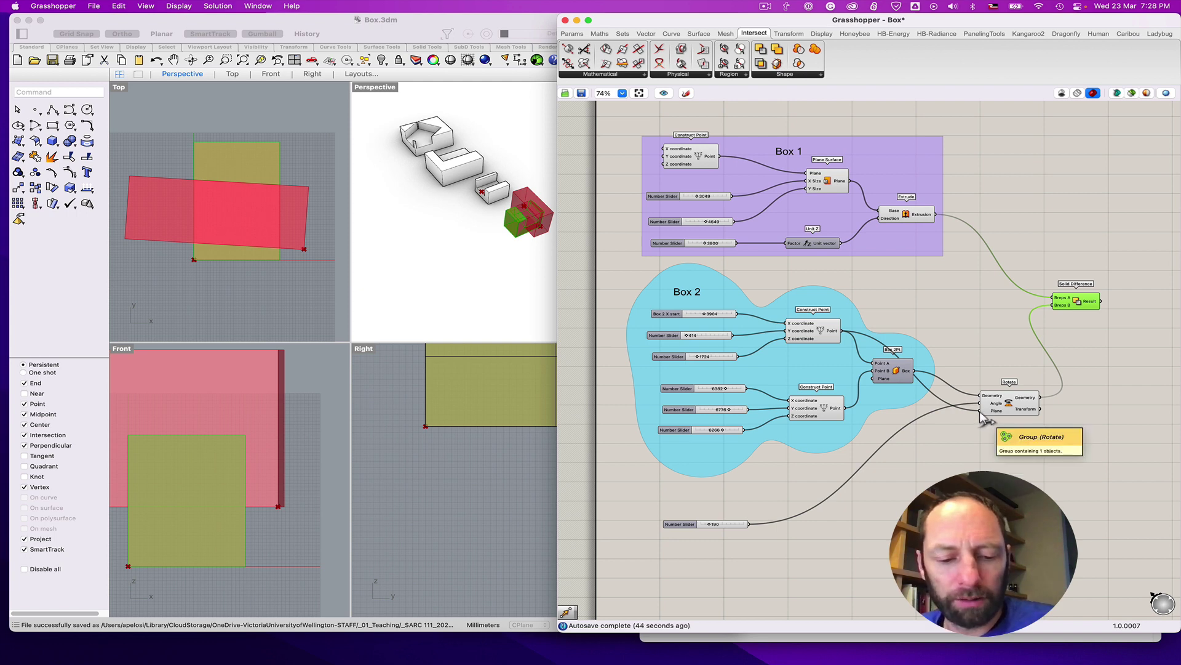
key("super")
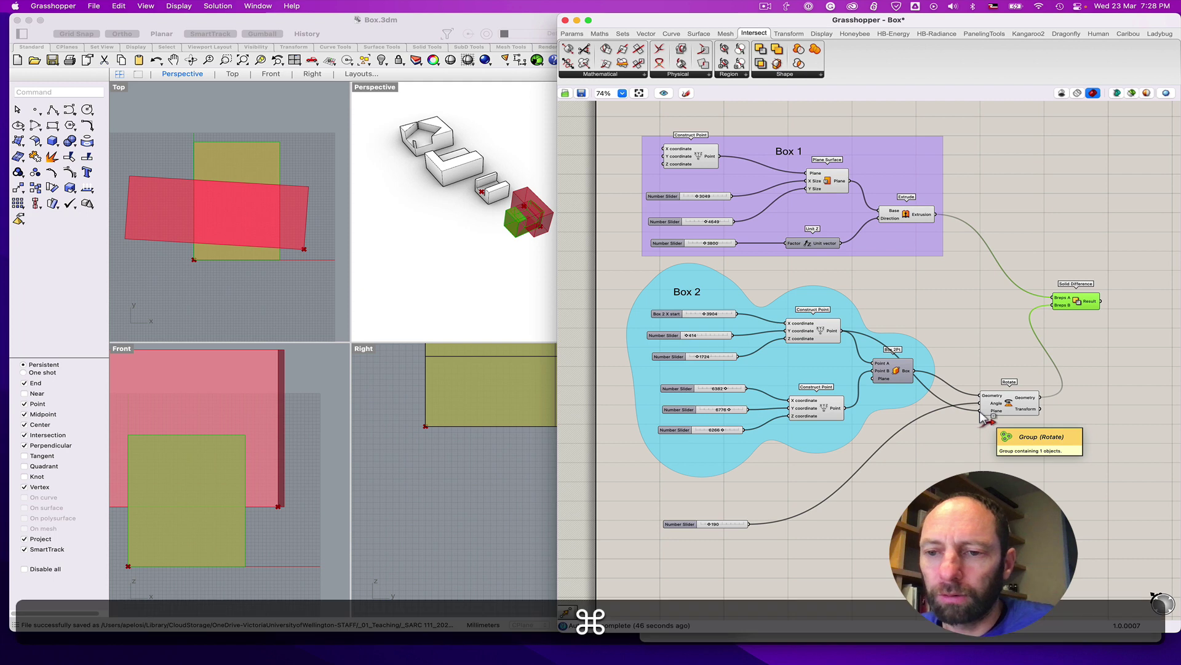
left_click_drag(983, 419, 844, 330, "super")
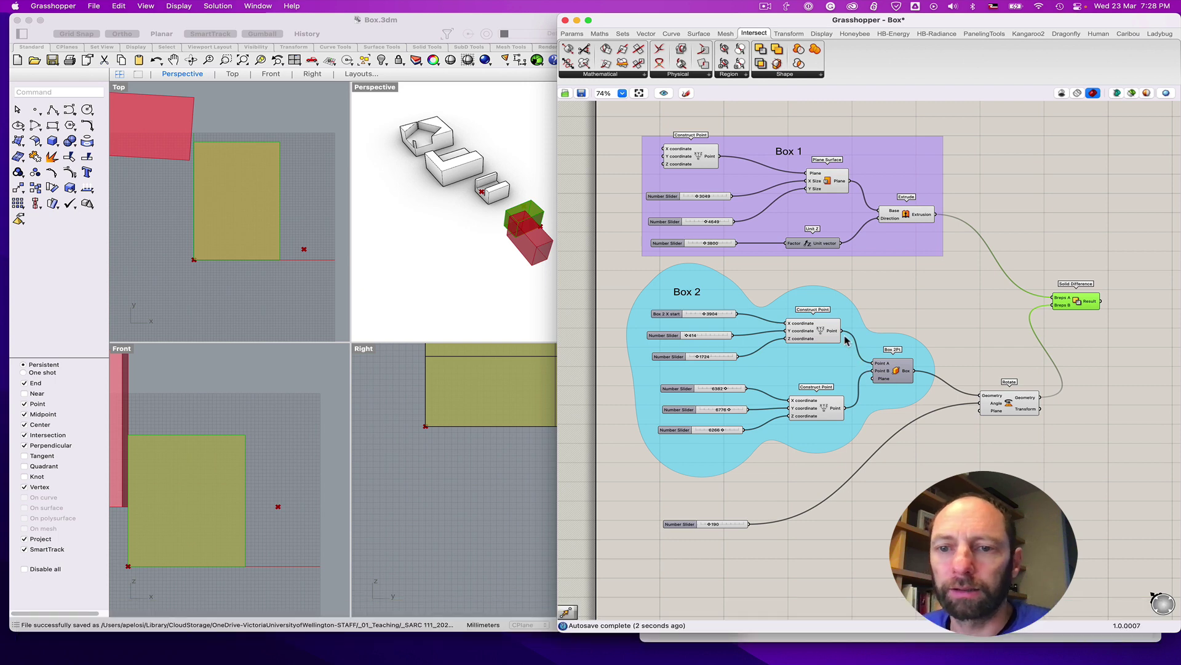
left_click_drag(842, 331, 980, 411)
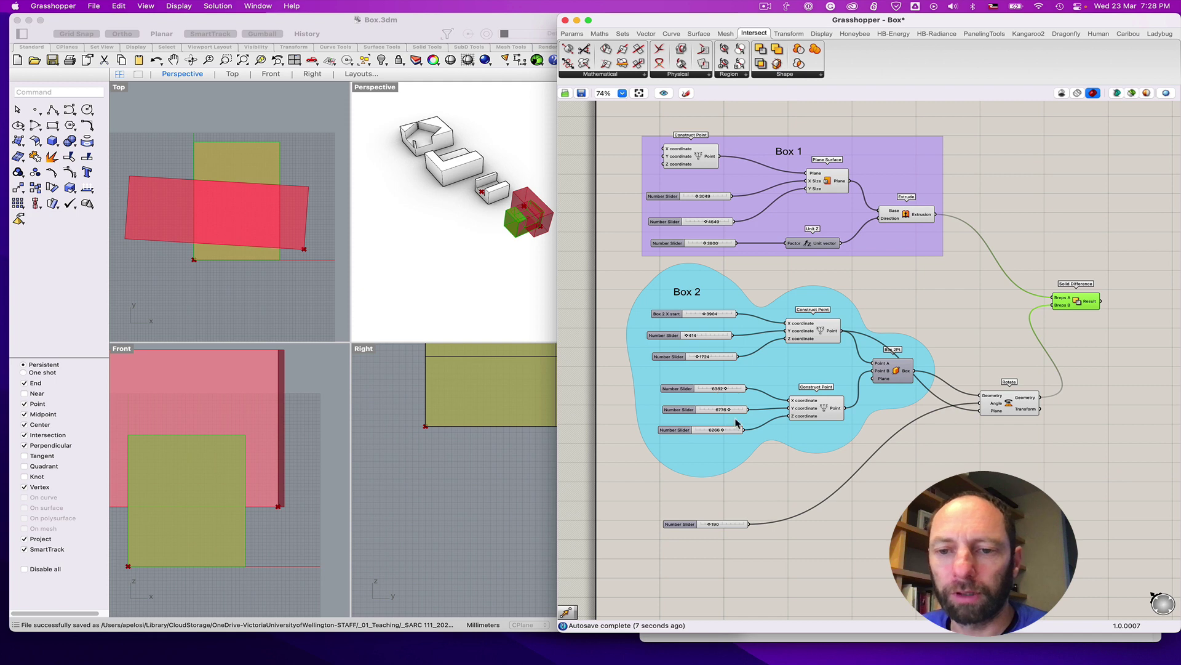
- Connect the lower Construct Point's X slider to its Y and Z coordinates as well, and set that slider to 6652
left_click_drag(747, 391, 789, 408)
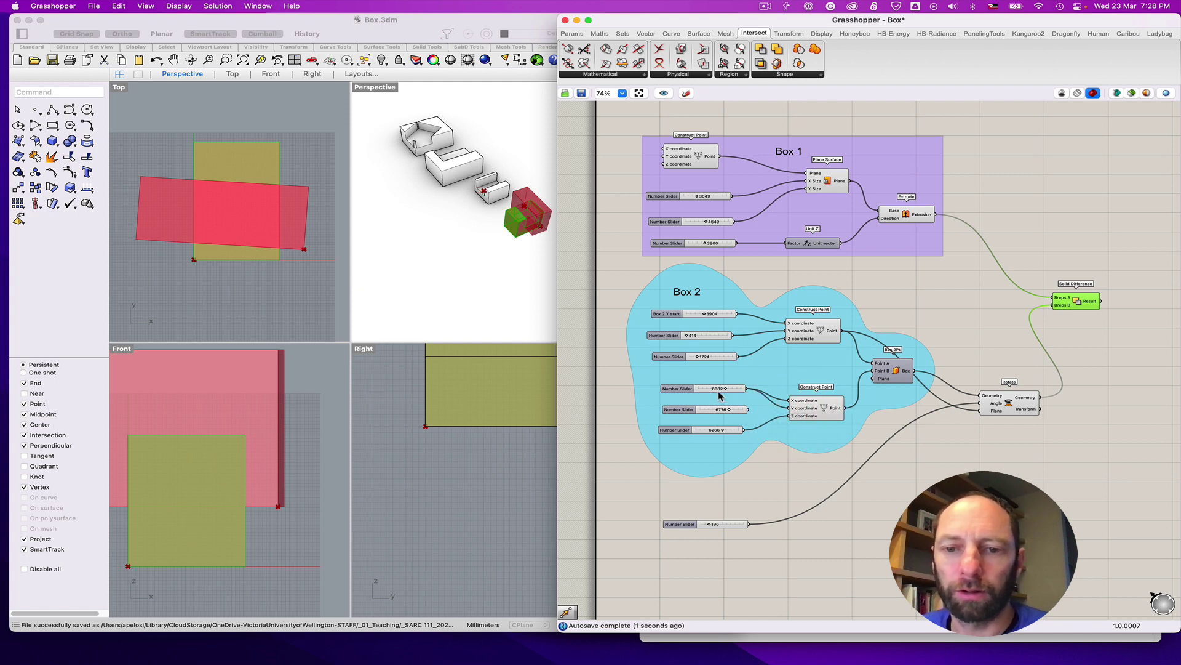
left_click_drag(745, 390, 790, 417)
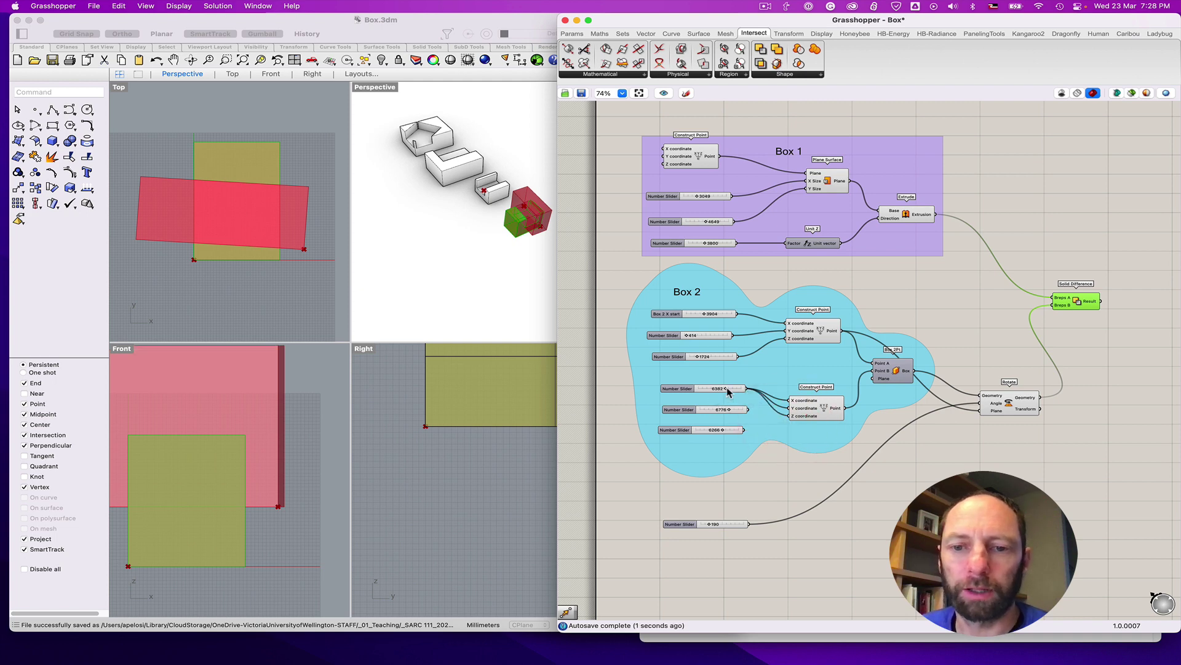
left_click_drag(728, 392, 730, 391)
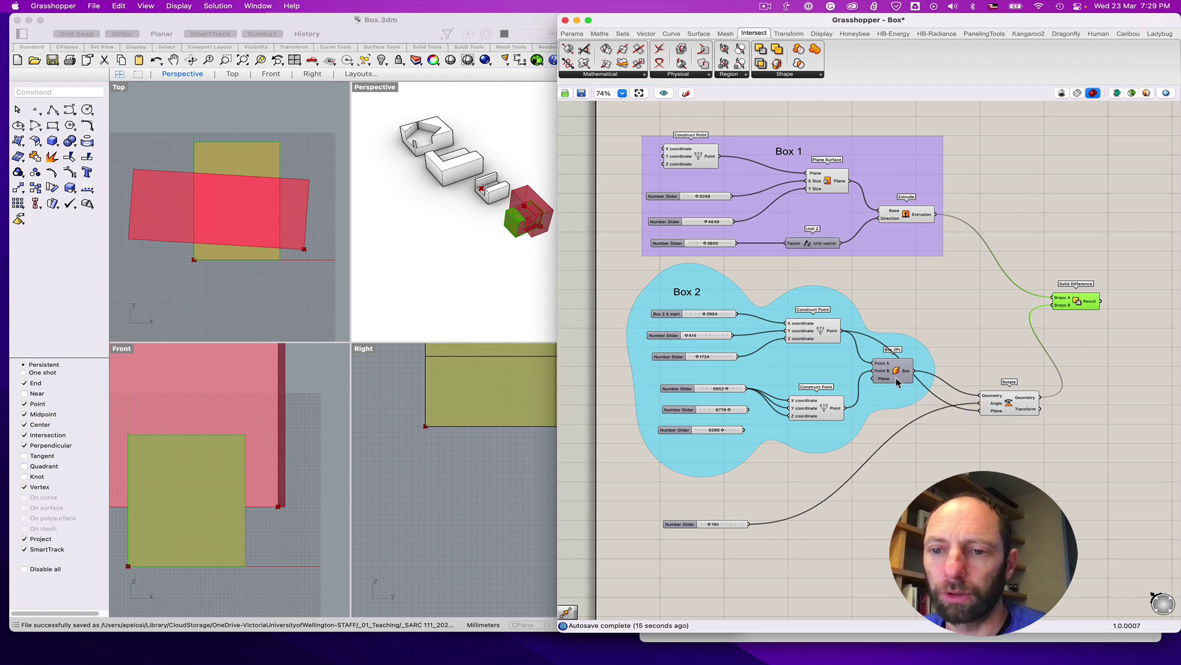
- Shift the Box 2Pt component slightly and examine the options of its Point B input, the component itself and its Box output
left_click_drag(894, 377, 901, 373)
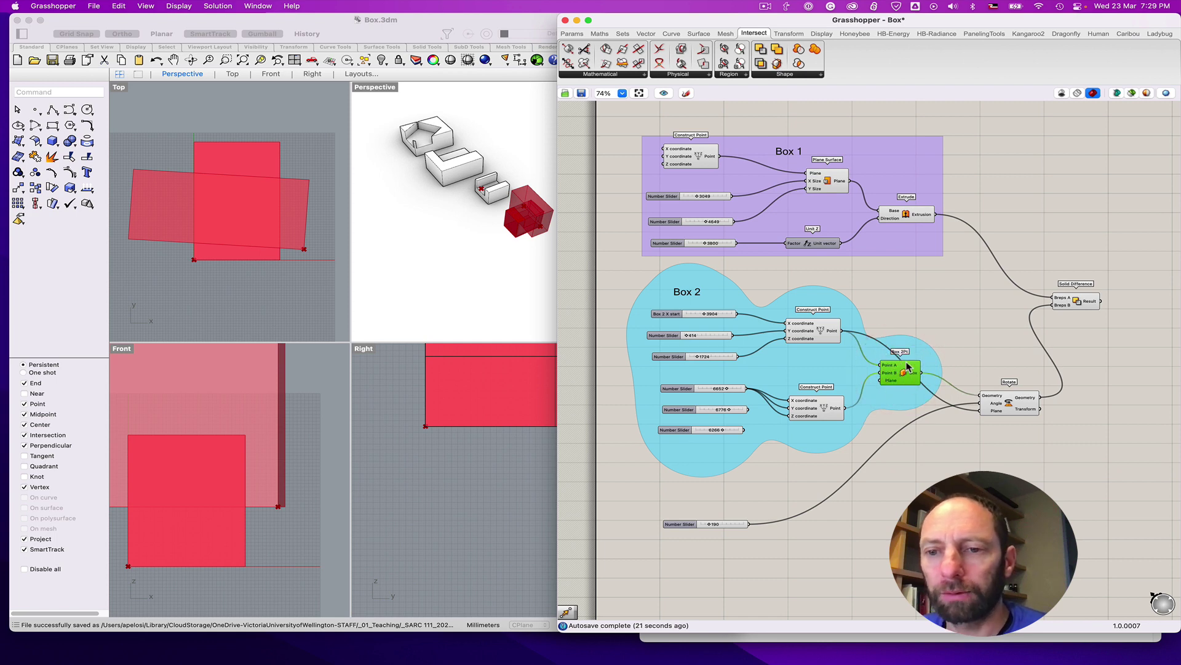
mouse_move(888, 377)
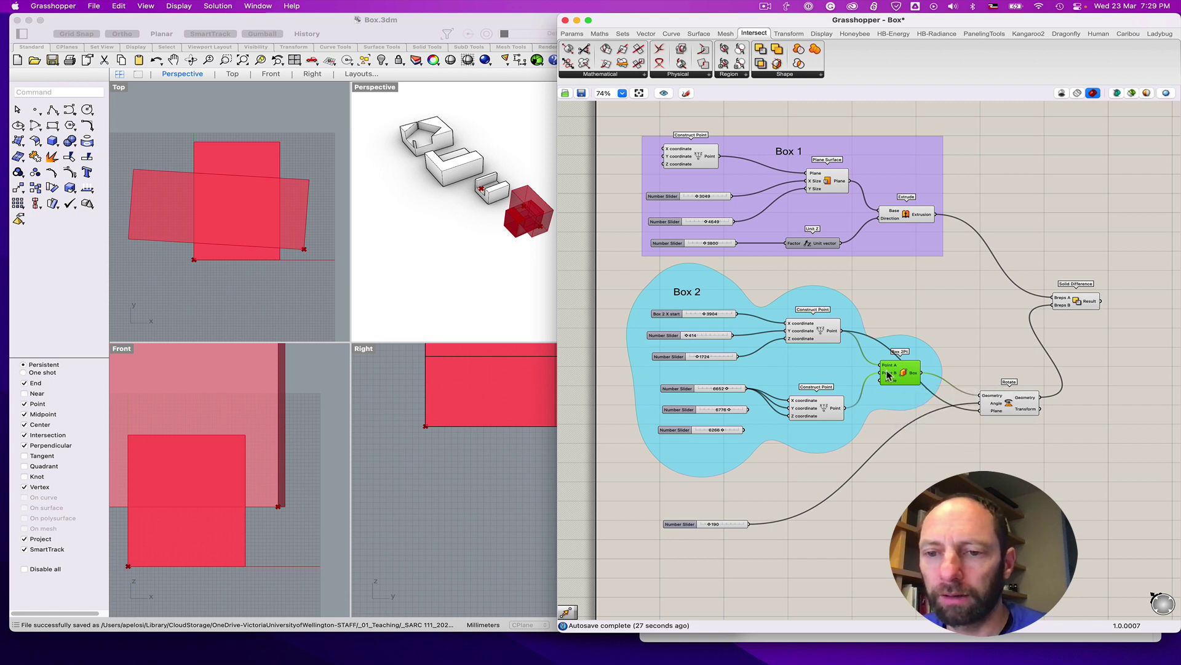
right_click(888, 374)
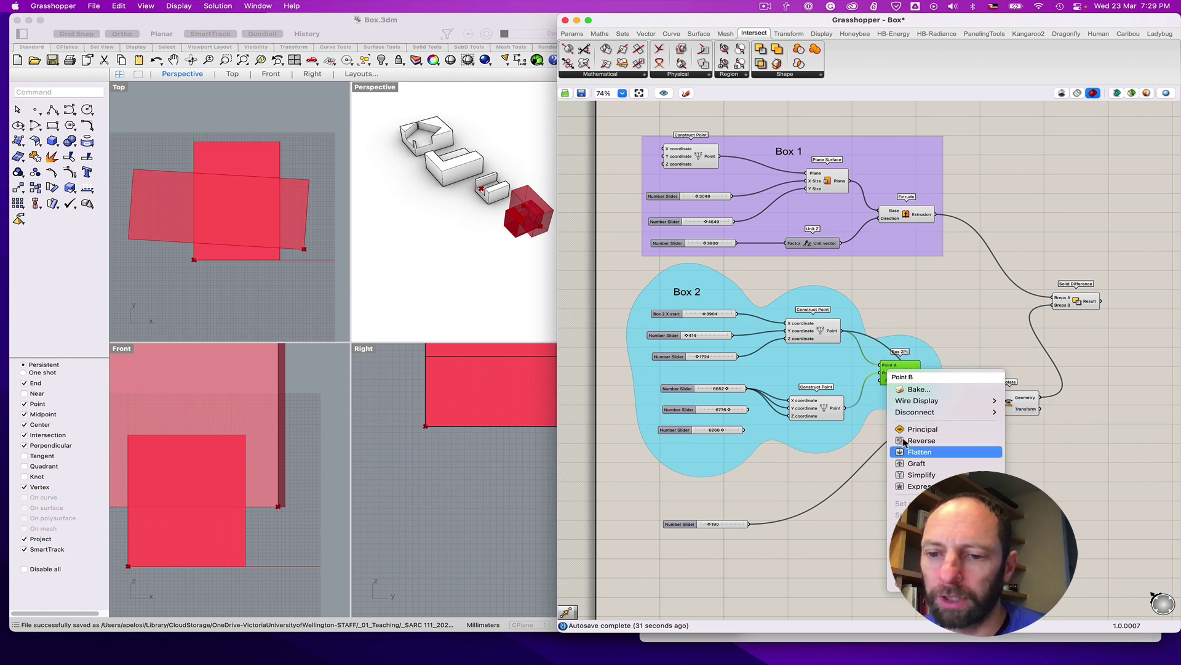
left_click(953, 315)
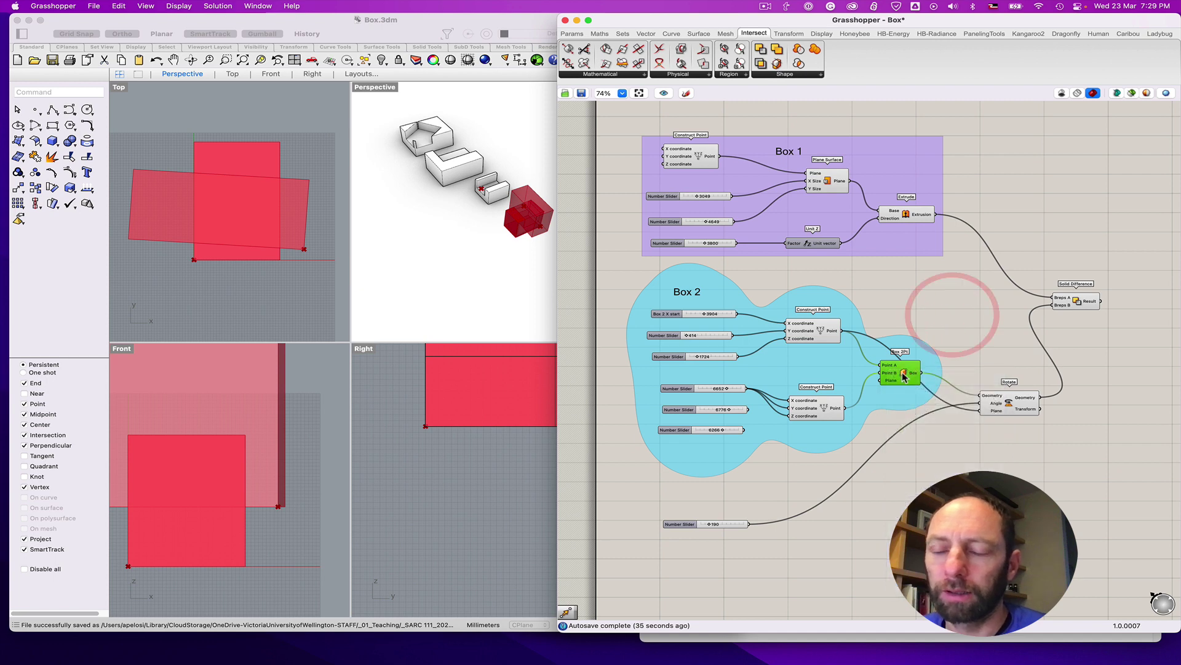
right_click(903, 376)
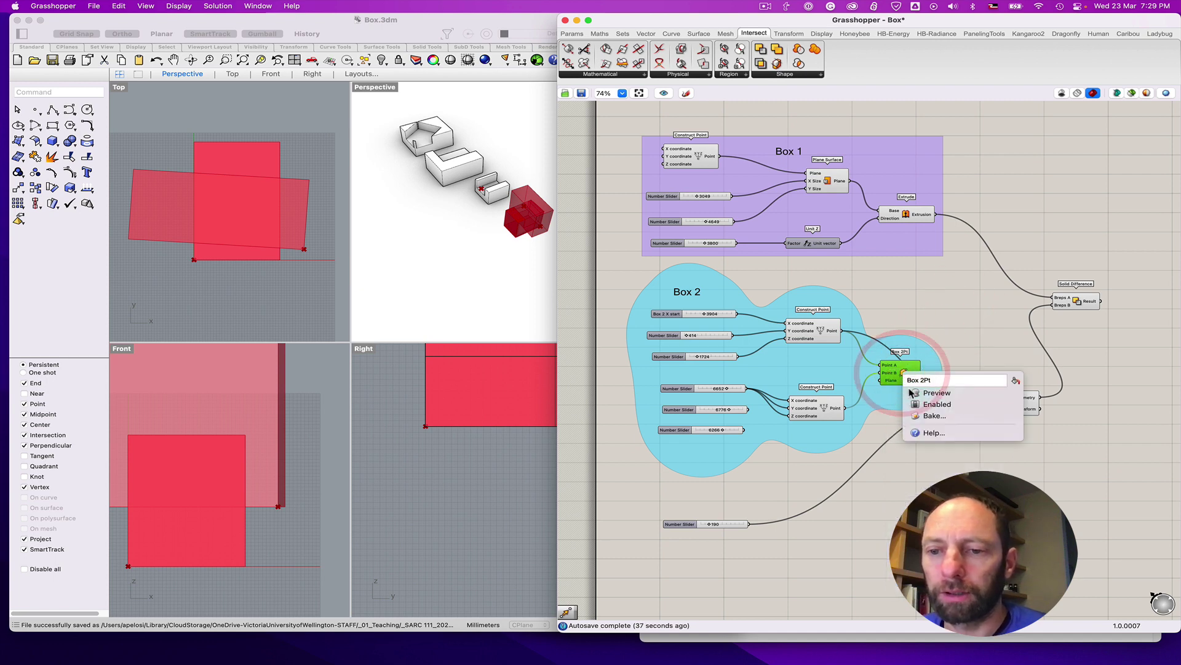
left_click(908, 370)
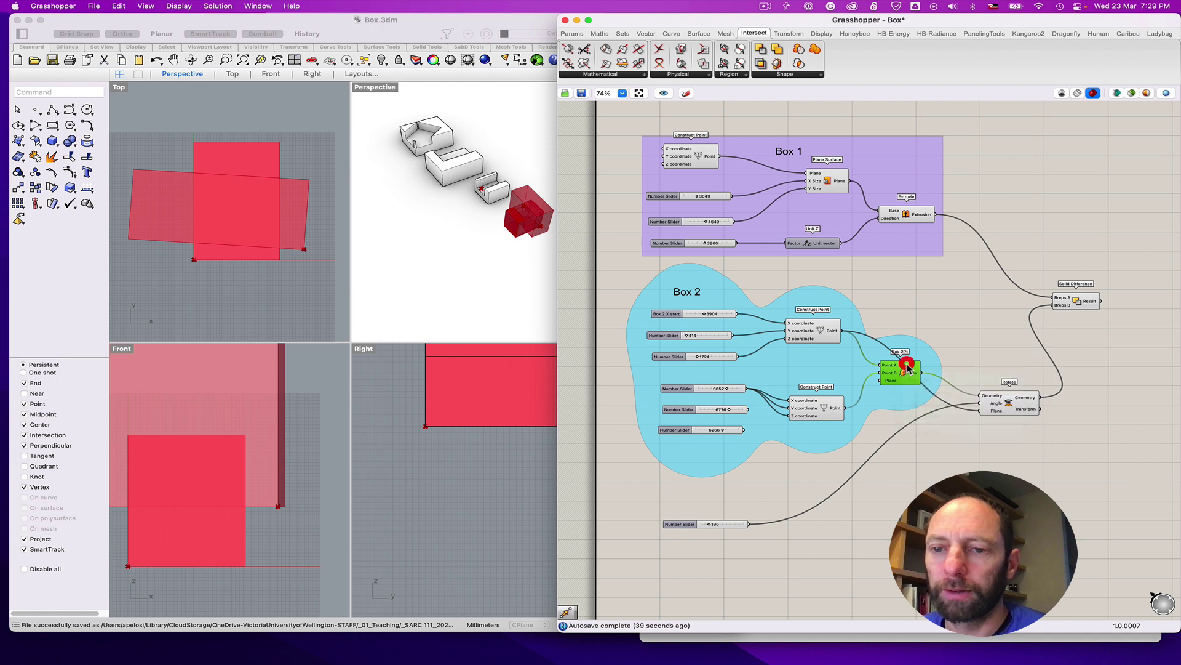
right_click(915, 378)
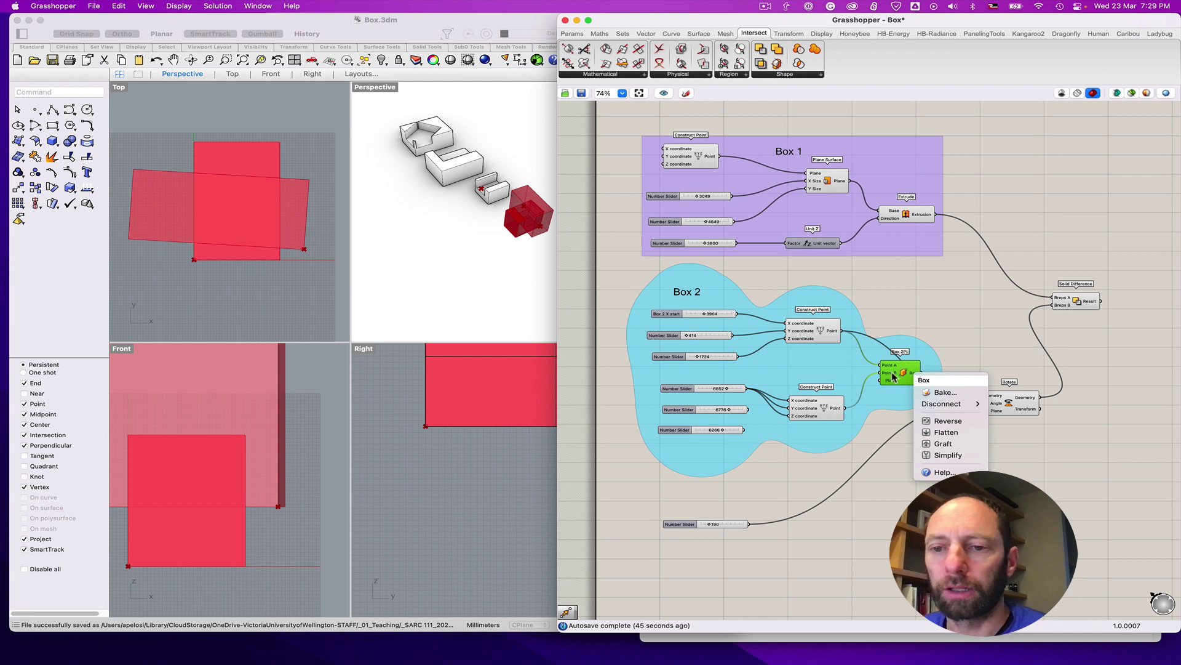
left_click(935, 343)
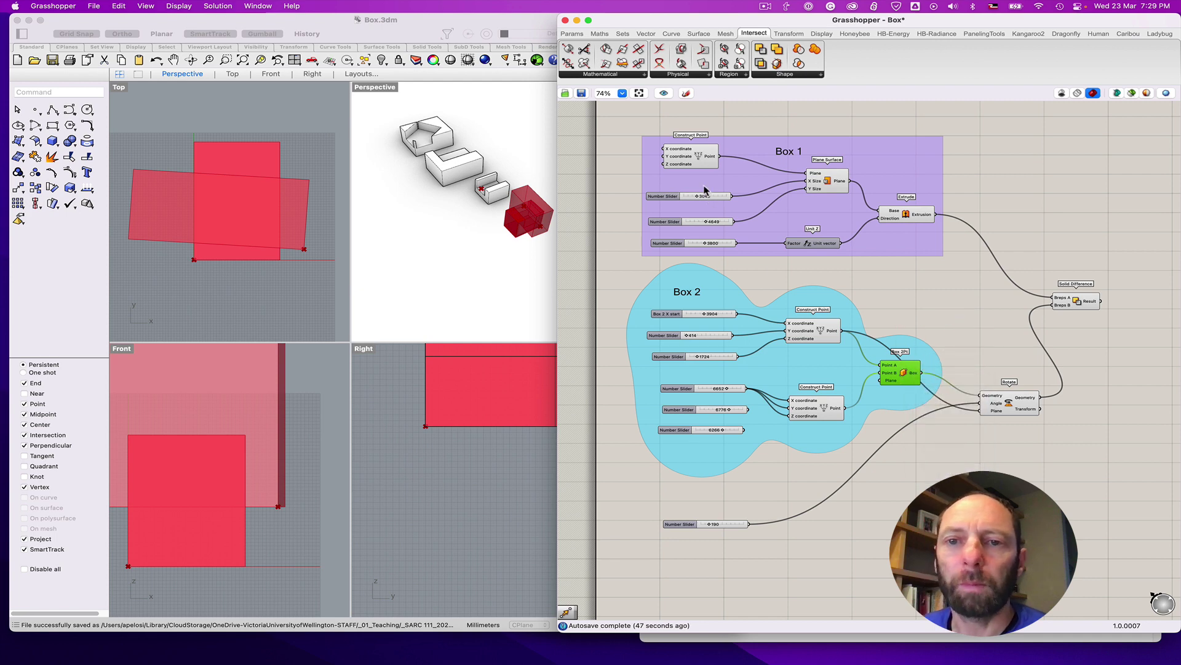